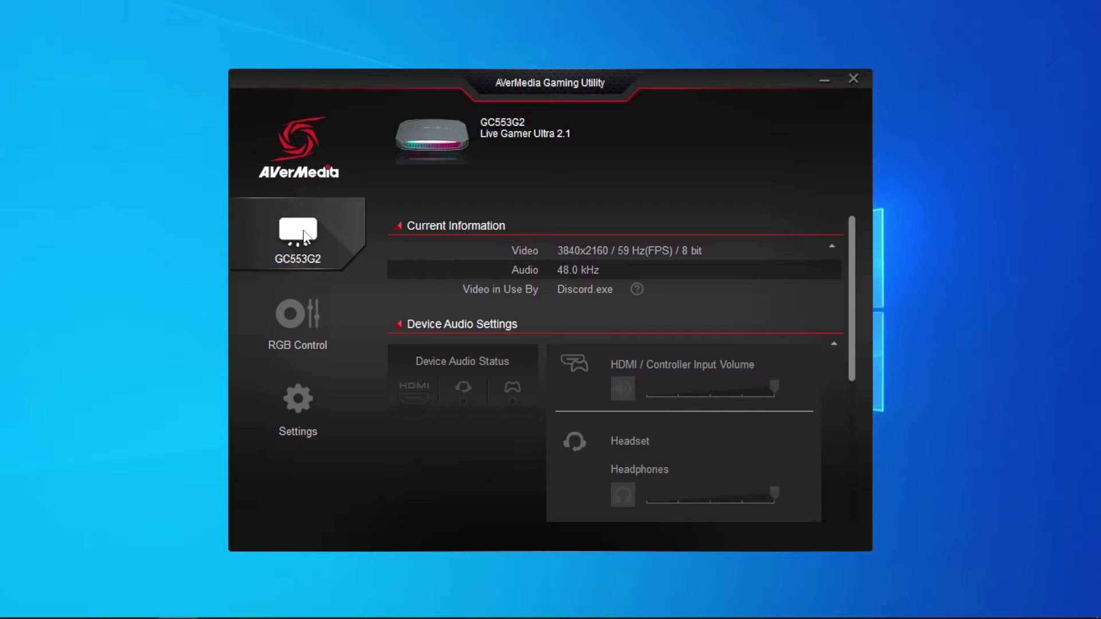
# Lower the headphone and Controller Input volume sliders to about half, then move down to HDCP
pyautogui.scroll(-4, 547, 309)
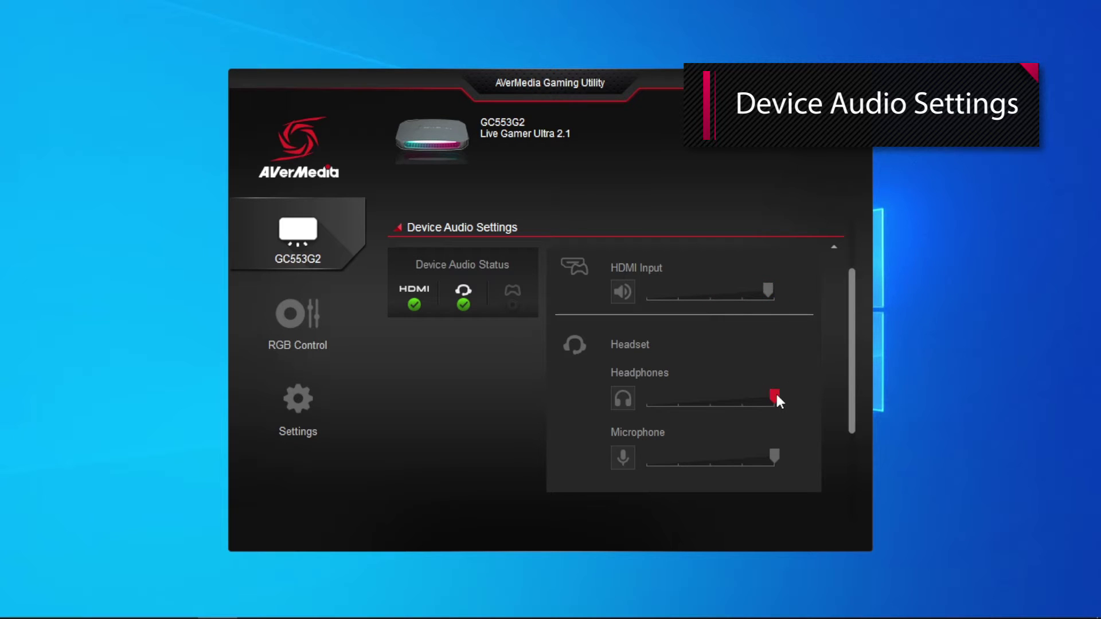
pyautogui.moveTo(776, 396); pyautogui.dragTo(704, 402)
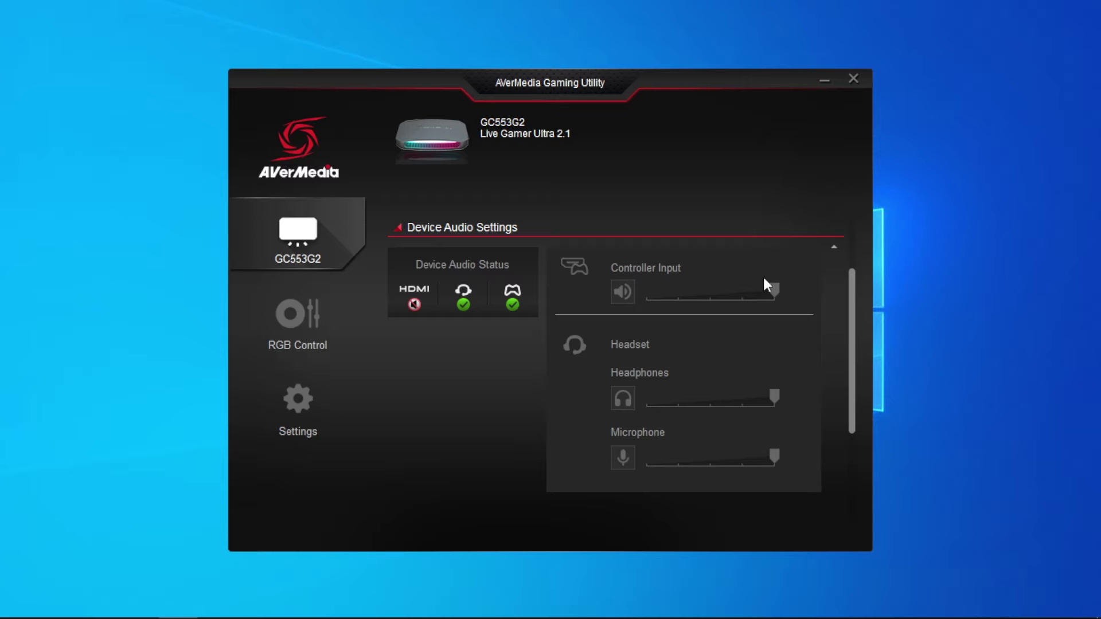
pyautogui.moveTo(773, 288); pyautogui.dragTo(715, 291)
pyautogui.scroll(-3, 610, 399)
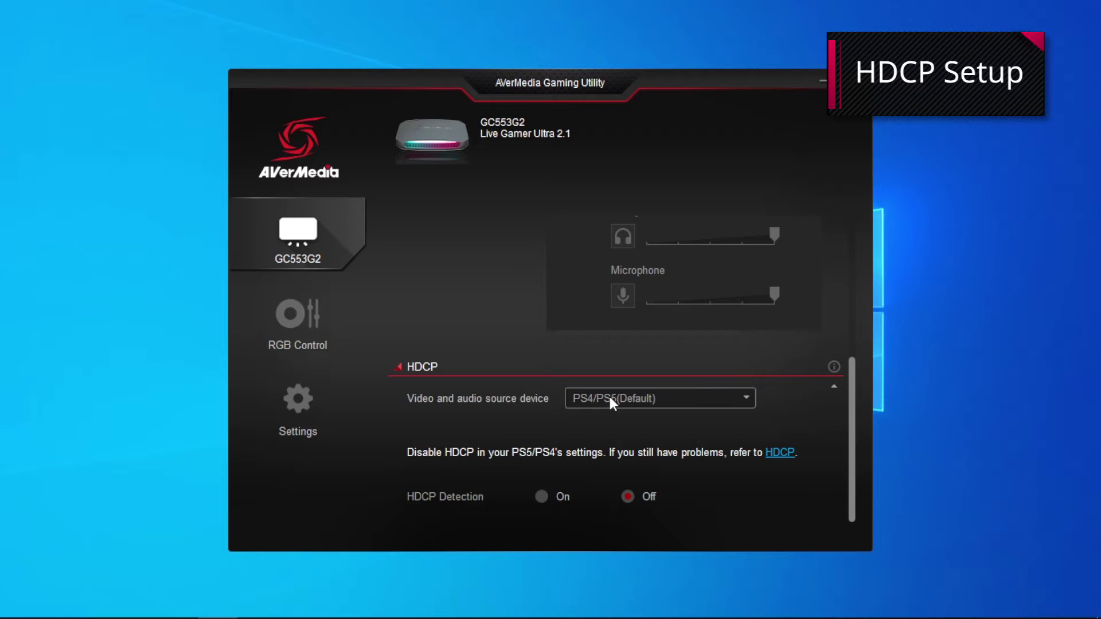
pyautogui.click(610, 397)
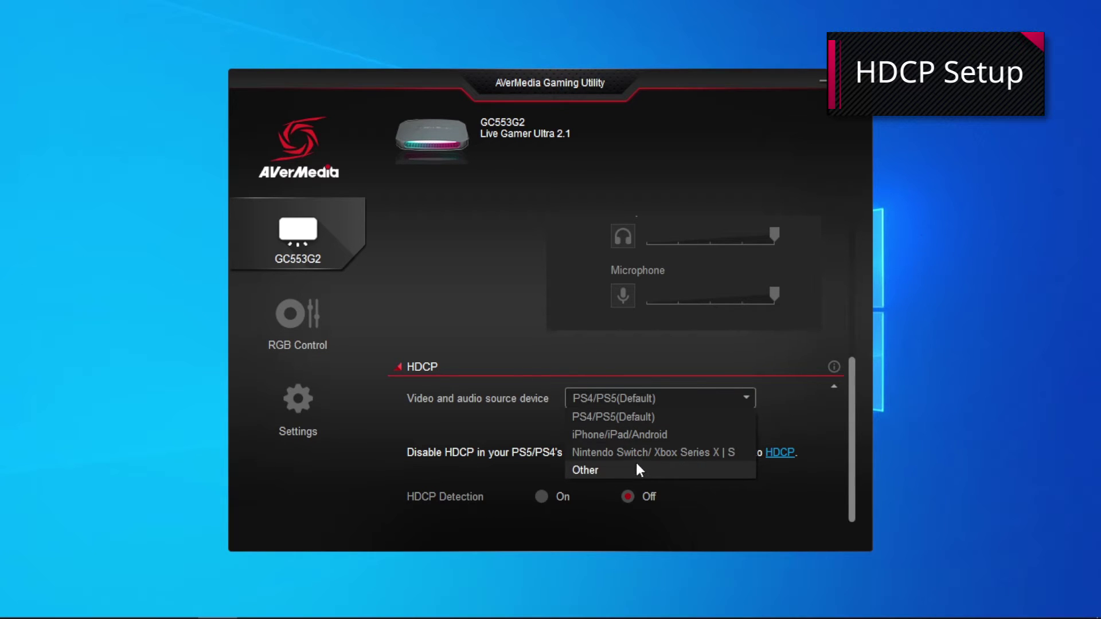
# Keep PS4/PS5(Default) as source and hand RGB lighting to third-party light control software
pyautogui.click(504, 294)
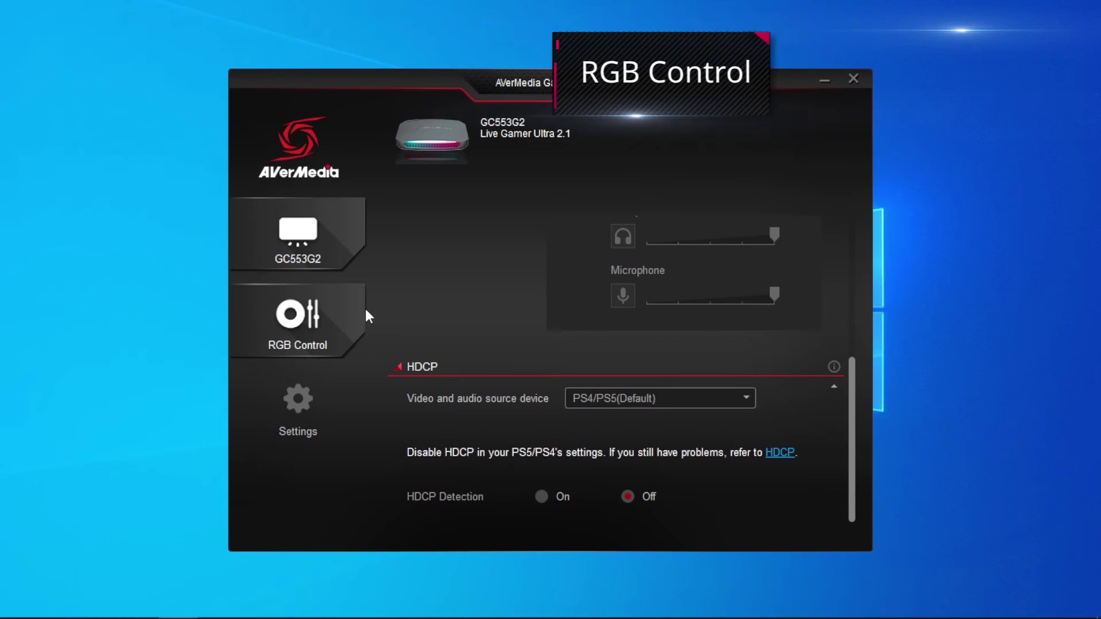
pyautogui.click(326, 325)
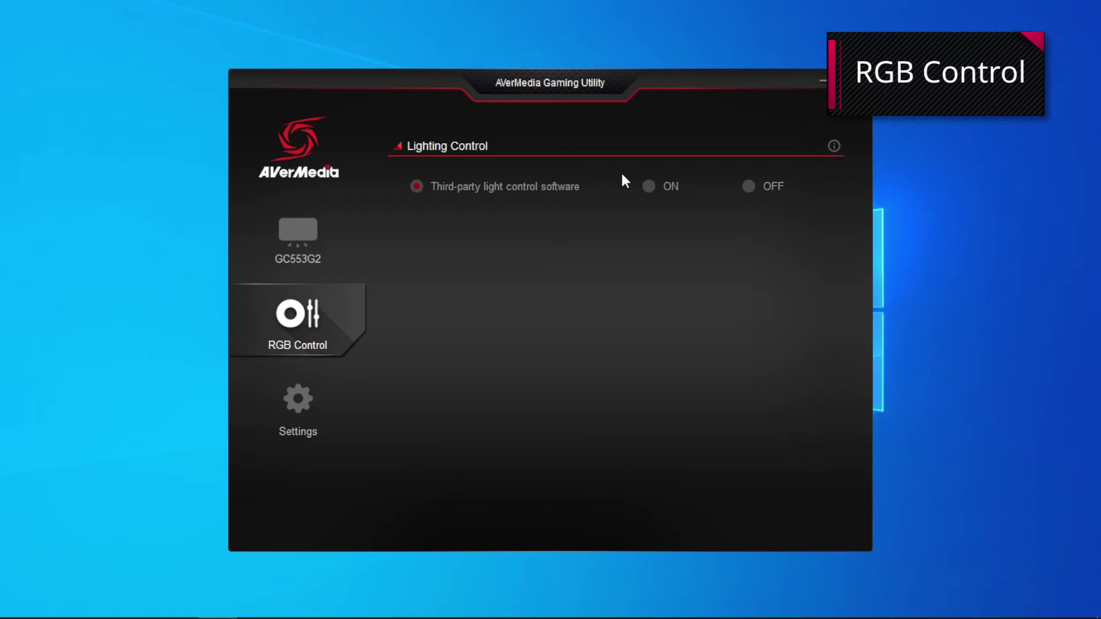
pyautogui.click(653, 187)
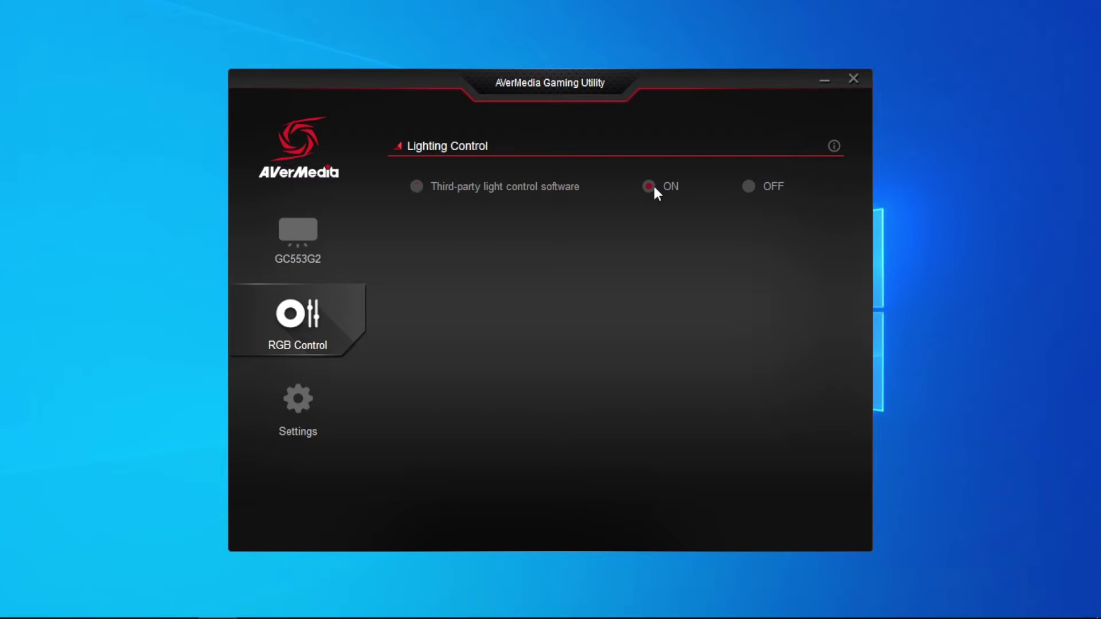
pyautogui.click(755, 186)
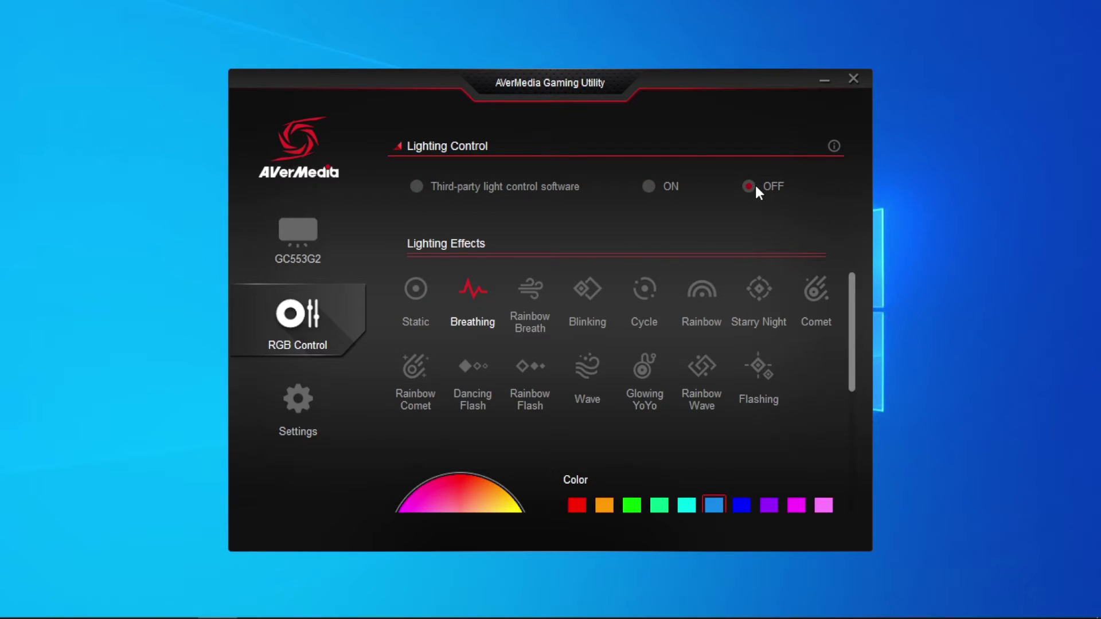
pyautogui.click(422, 188)
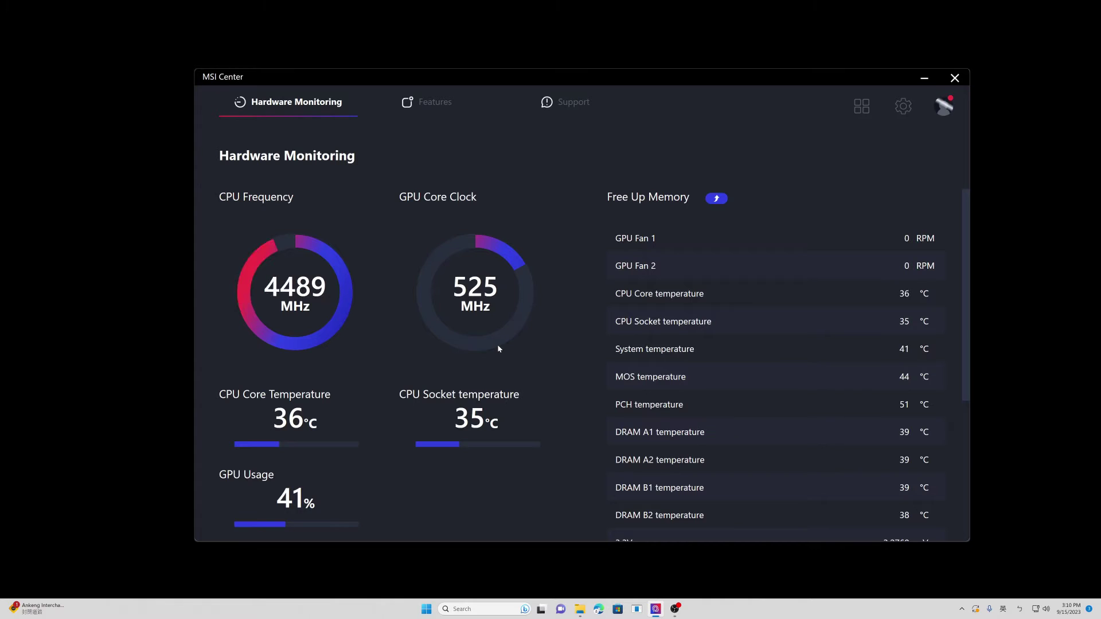
# Unsync the fourth device in Mystic Light, apply it, and switch the capture card lighting ON
pyautogui.moveTo(440, 110)
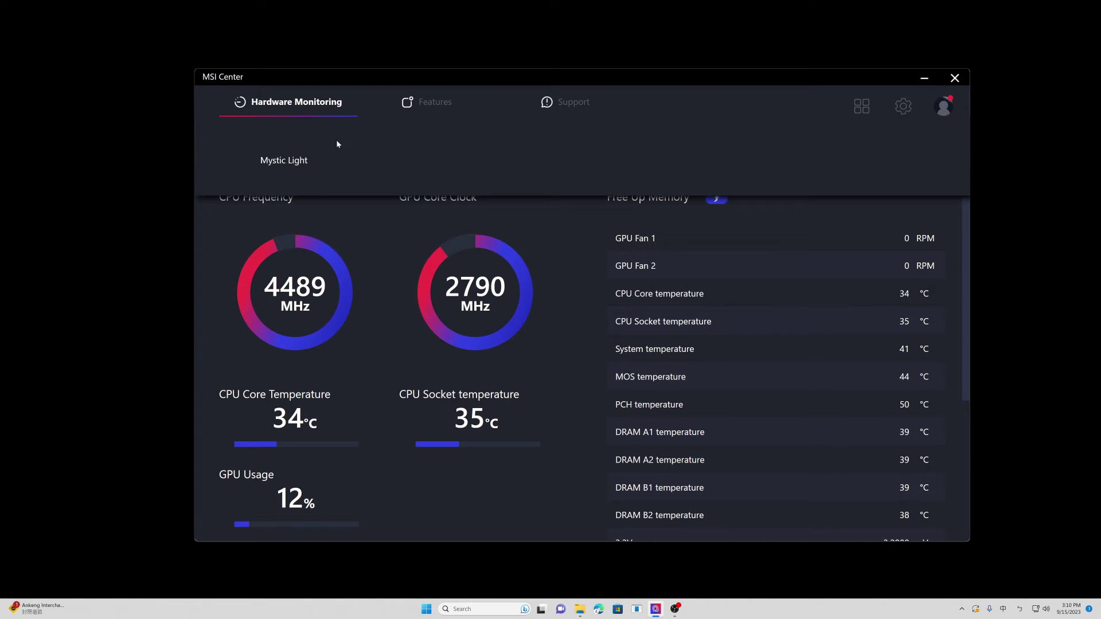
pyautogui.click(301, 160)
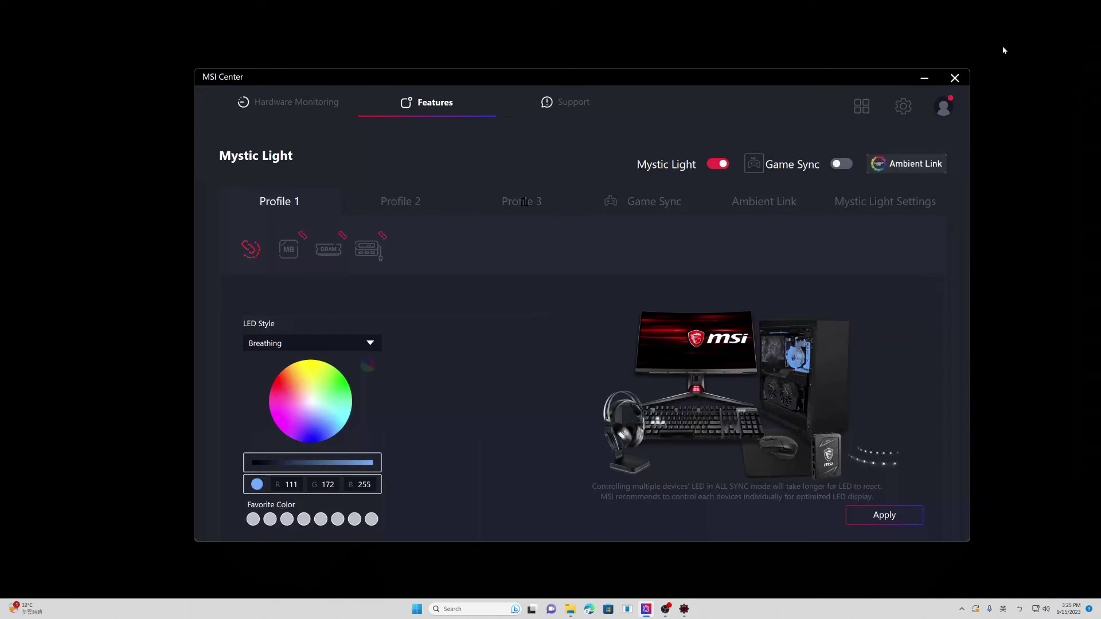
pyautogui.click(383, 235)
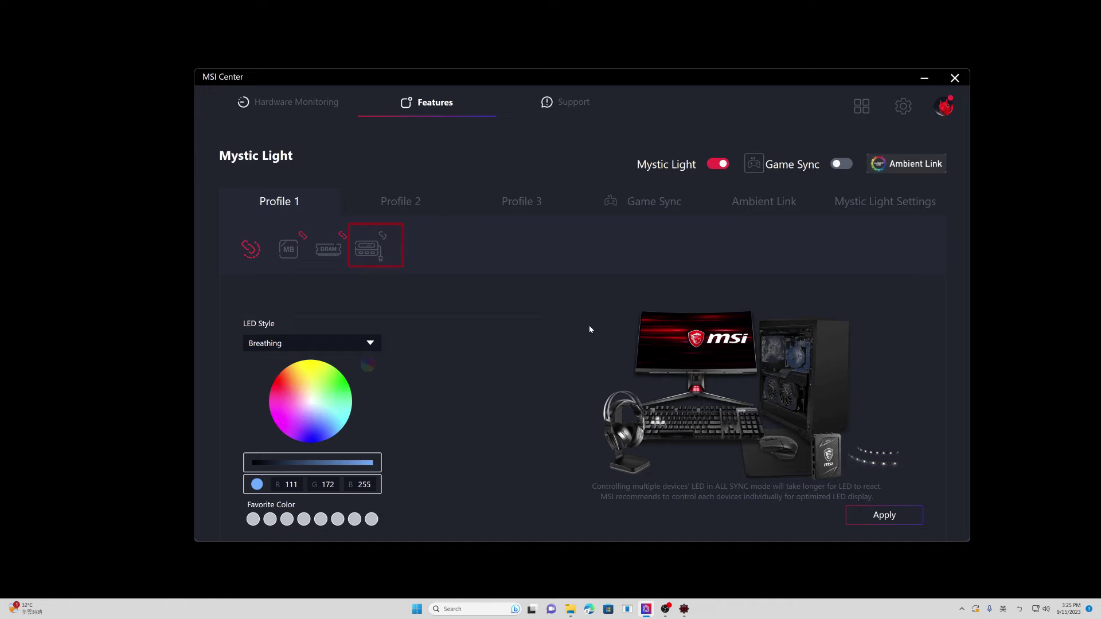
pyautogui.click(881, 515)
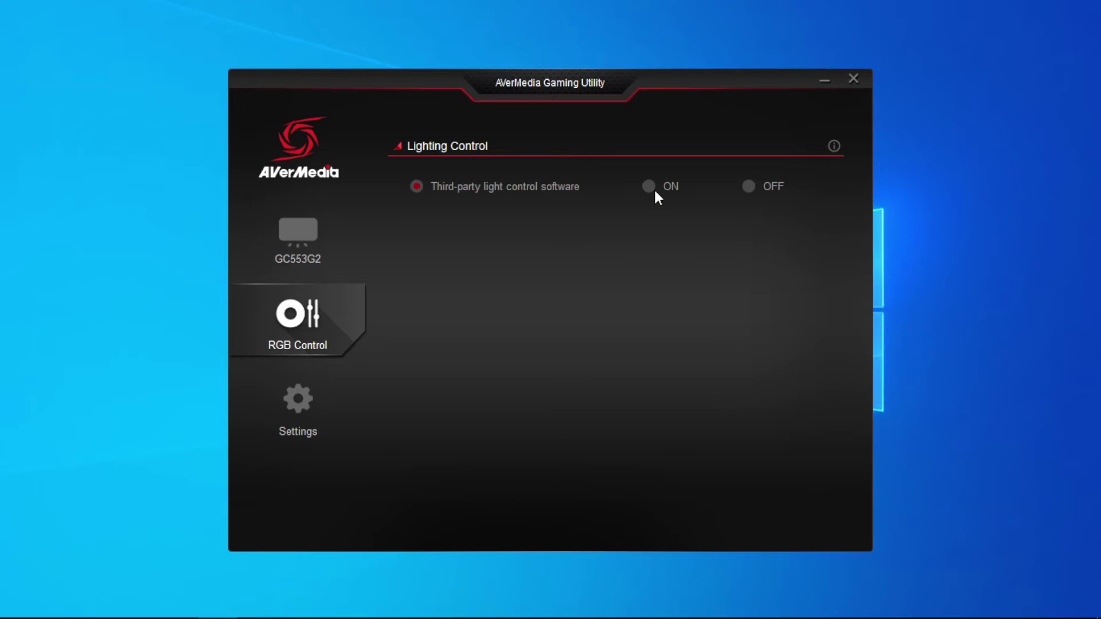
pyautogui.click(650, 185)
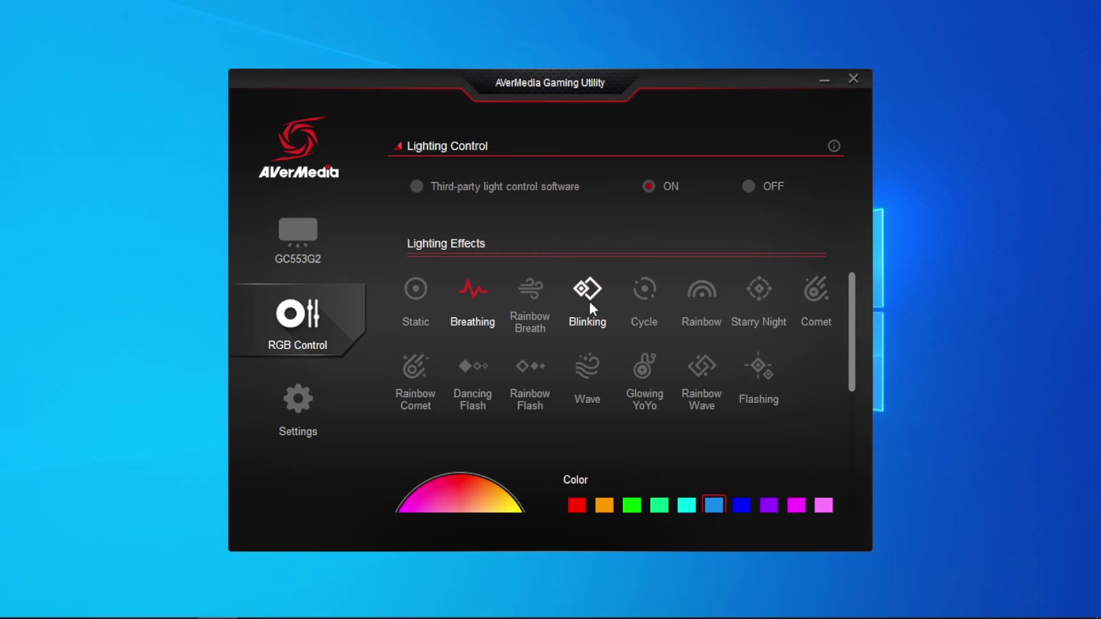
pyautogui.scroll(-5, 591, 292)
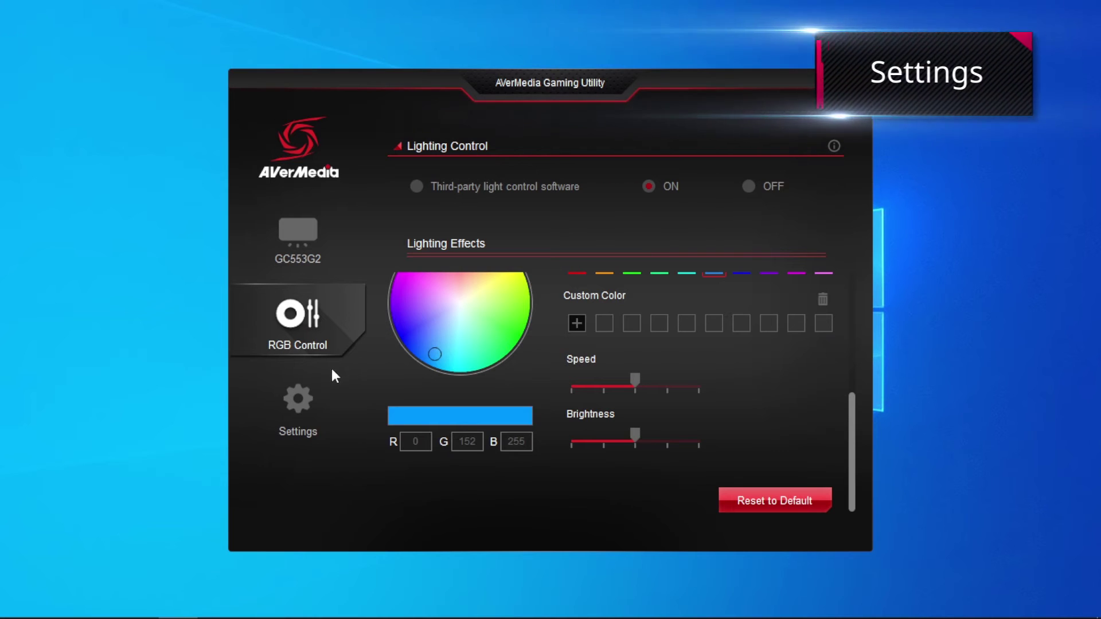
# Open the Settings page and scroll to the HDMI Compatibility troubleshooting section
pyautogui.click(300, 398)
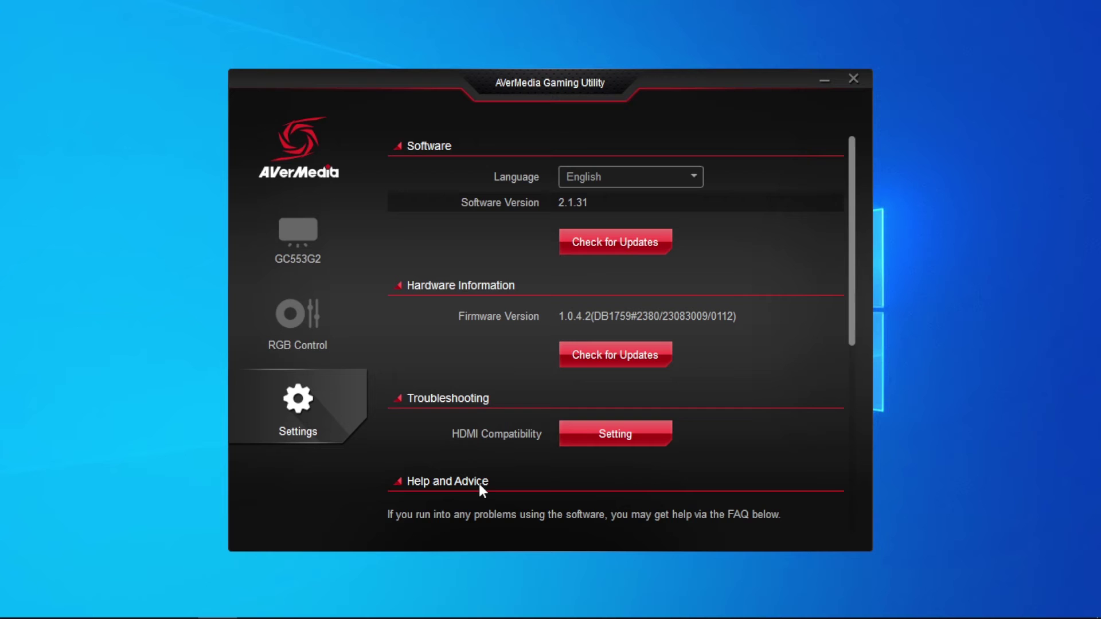
pyautogui.scroll(-5, 479, 483)
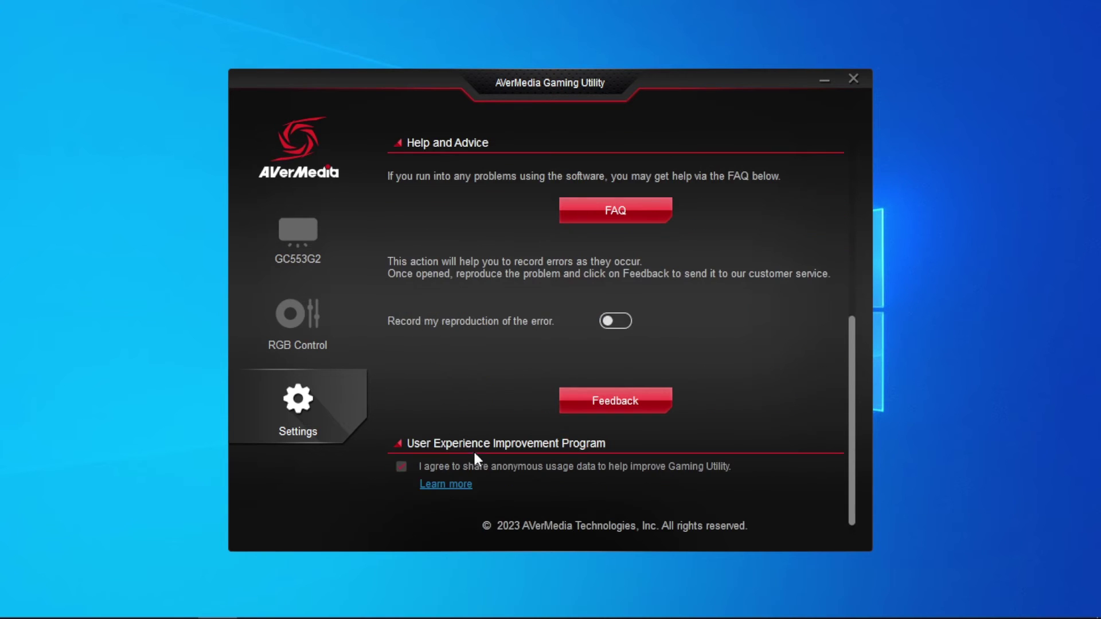
pyautogui.scroll(-1, 465, 454)
pyautogui.scroll(5, 472, 392)
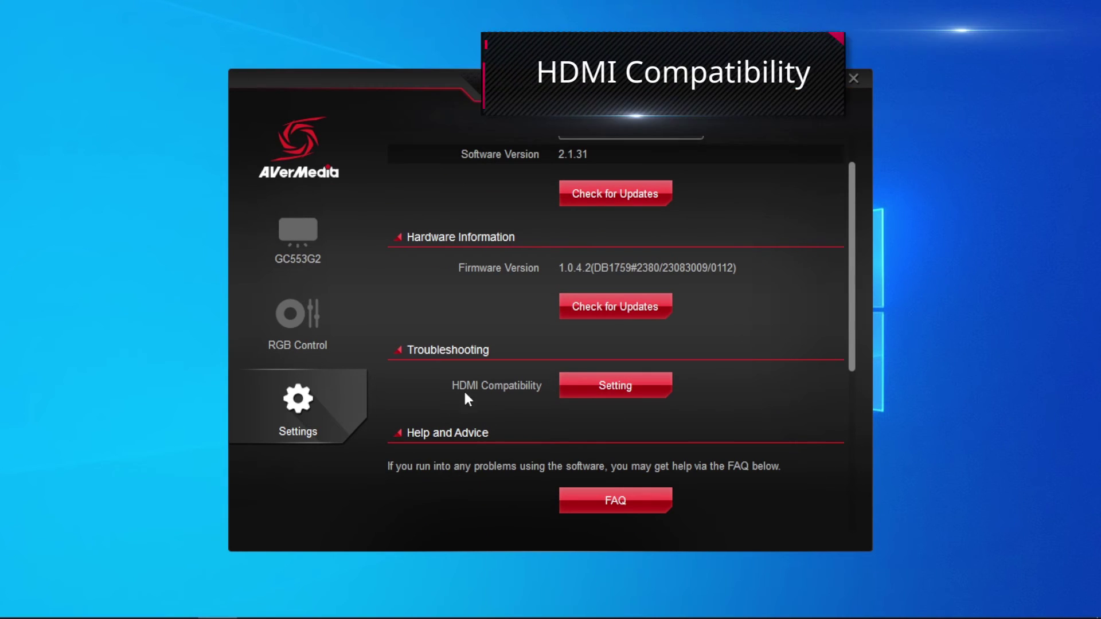
# Swap 1920x1080P@240HZ for 3440x1440P@60HZ in HDMI Compatibility and apply the change
pyautogui.click(633, 392)
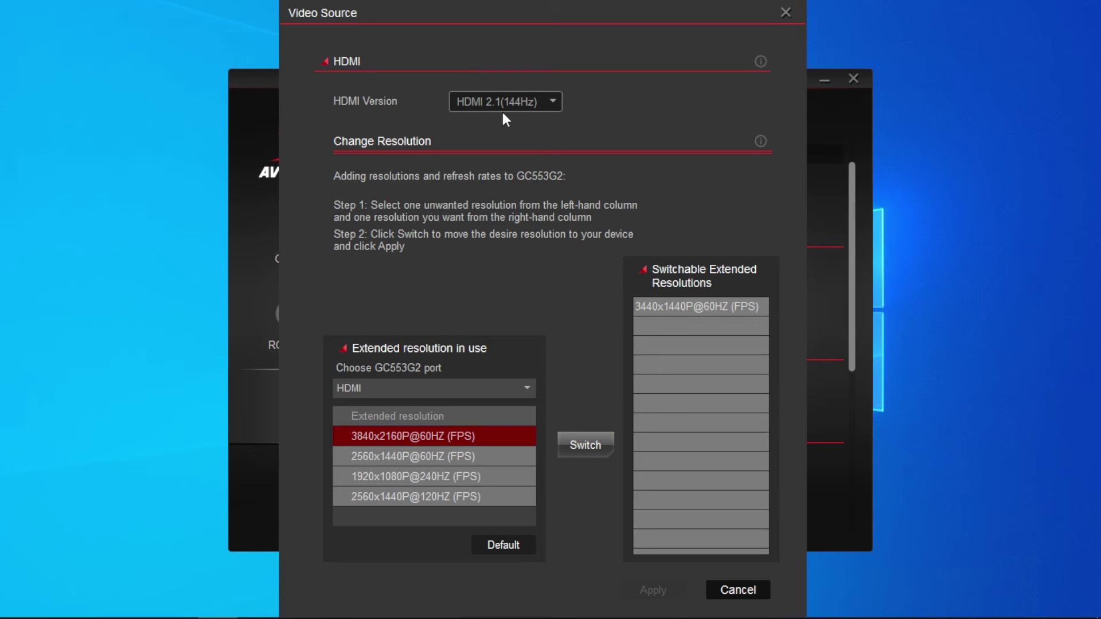
pyautogui.click(453, 479)
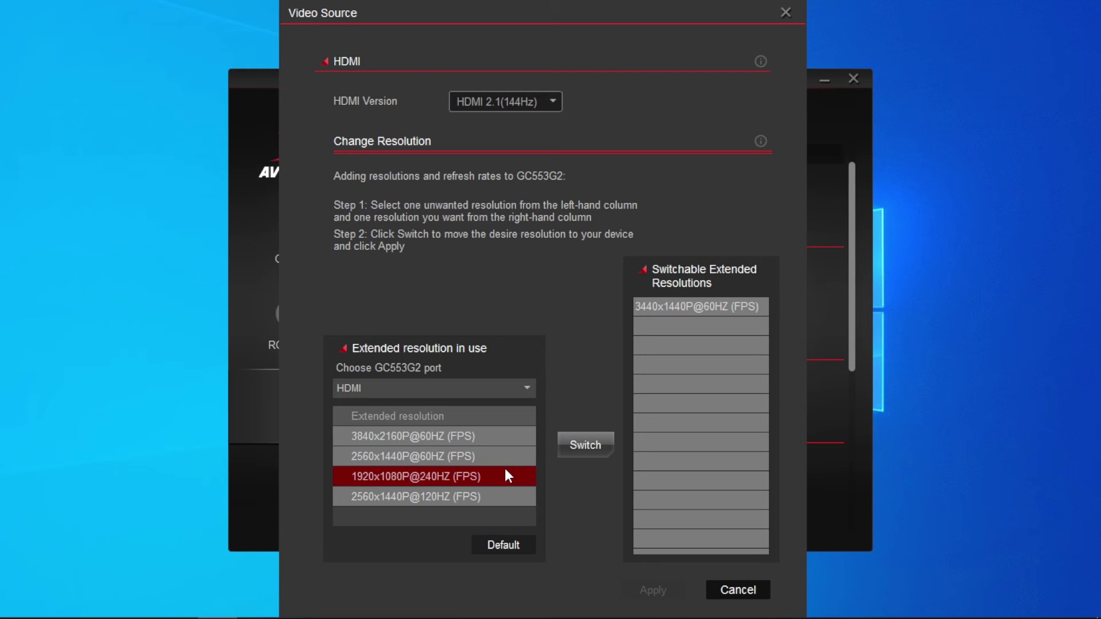
pyautogui.click(735, 306)
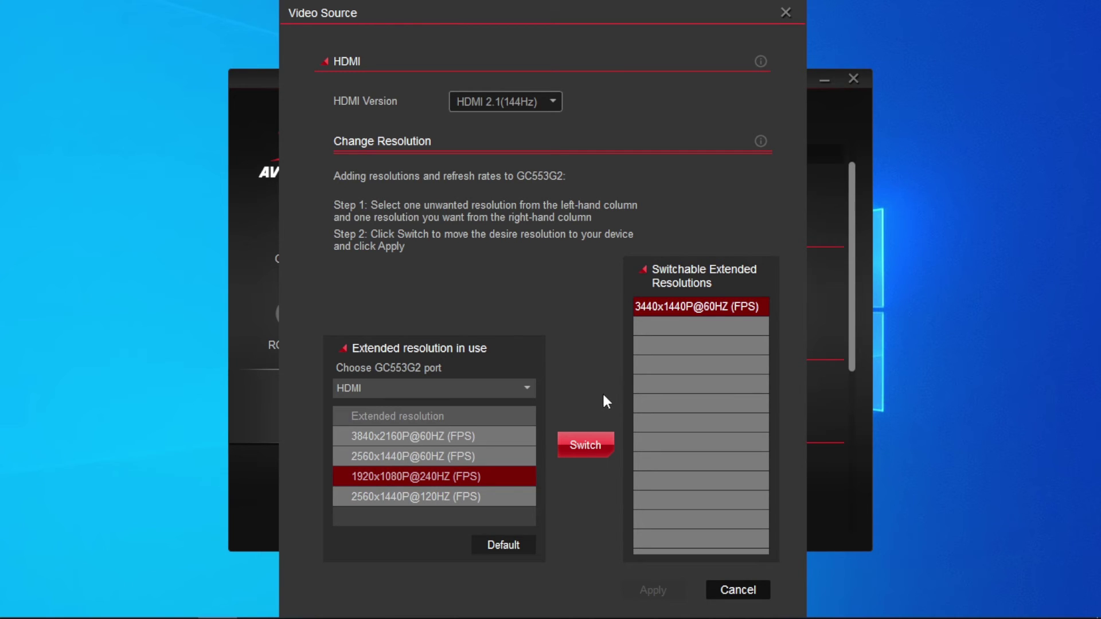
pyautogui.click(594, 446)
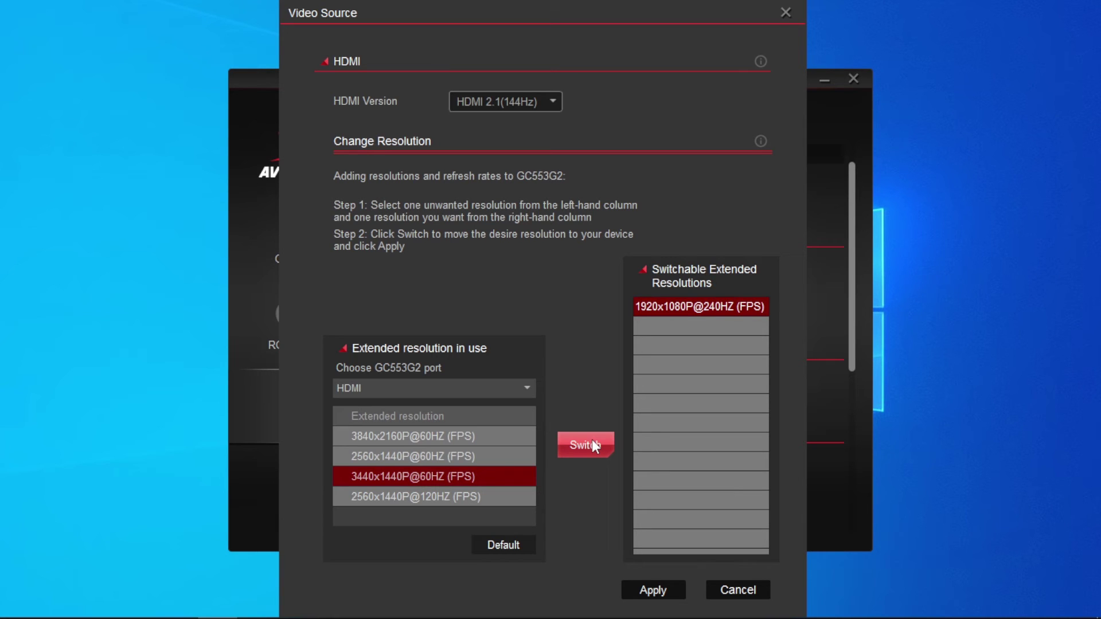
pyautogui.click(632, 584)
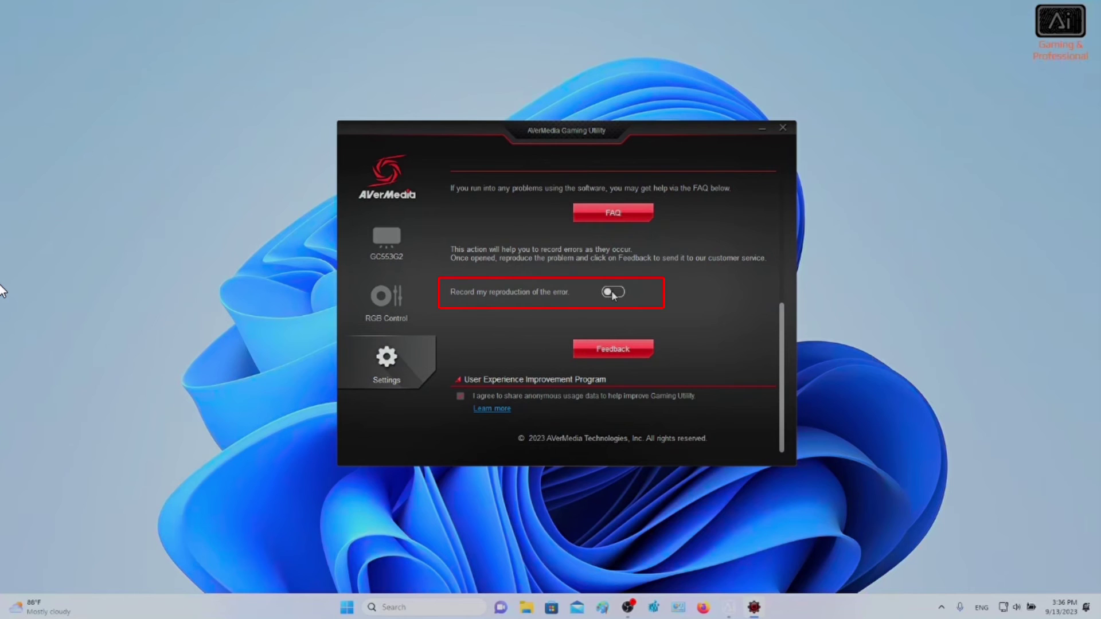
# Turn on the 'Record my reproduction of the error' toggle under Help and Advice
pyautogui.click(612, 292)
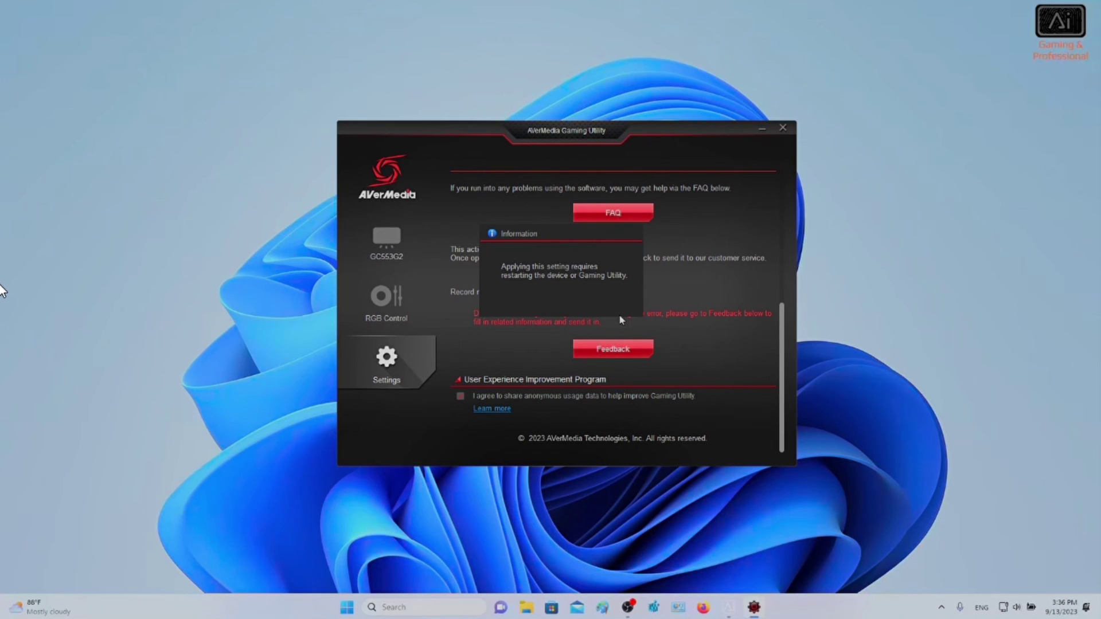
# Send a feedback report with description 'AVerMedia', the reporter's name and contact e-mail
pyautogui.click(626, 354)
pyautogui.click(555, 222)
pyautogui.write('AVerMedia')
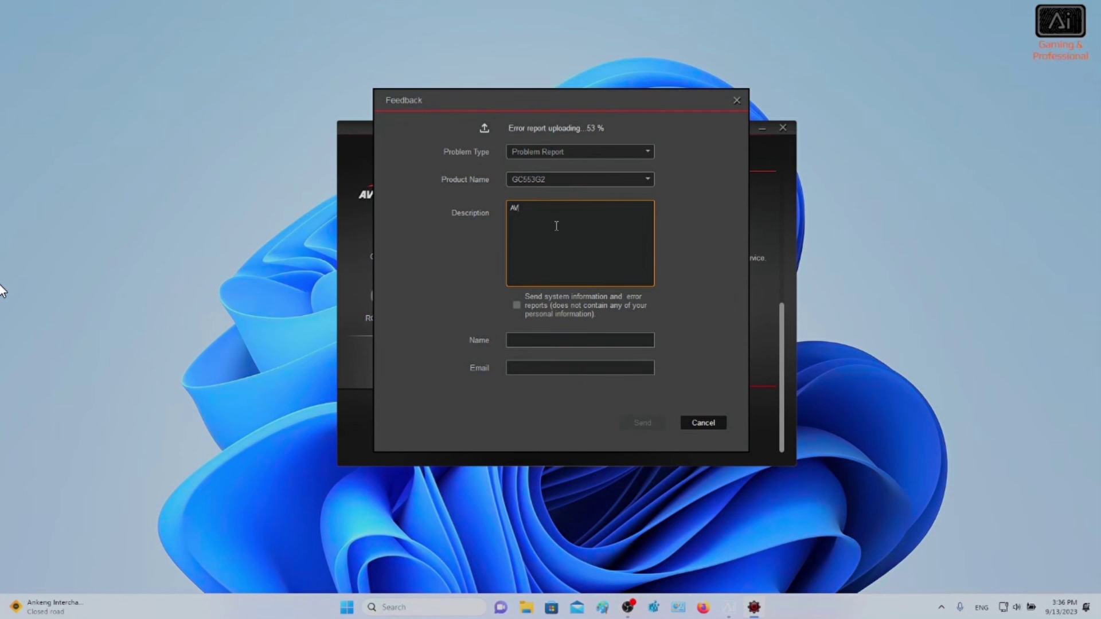
pyautogui.click(647, 337)
pyautogui.write('AVermedia')
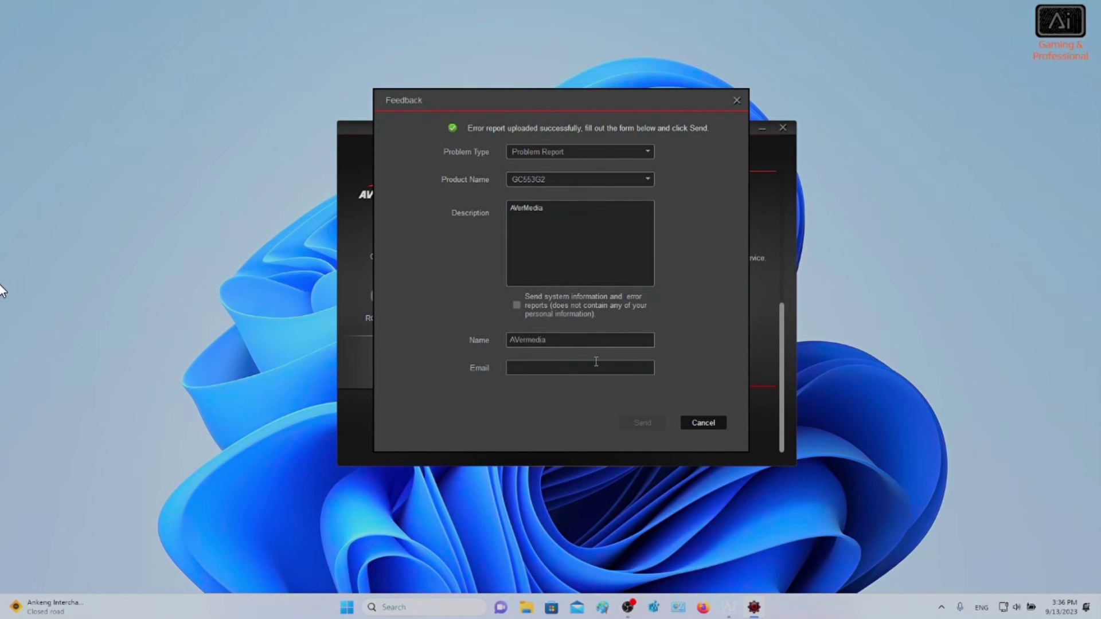
pyautogui.click(596, 361)
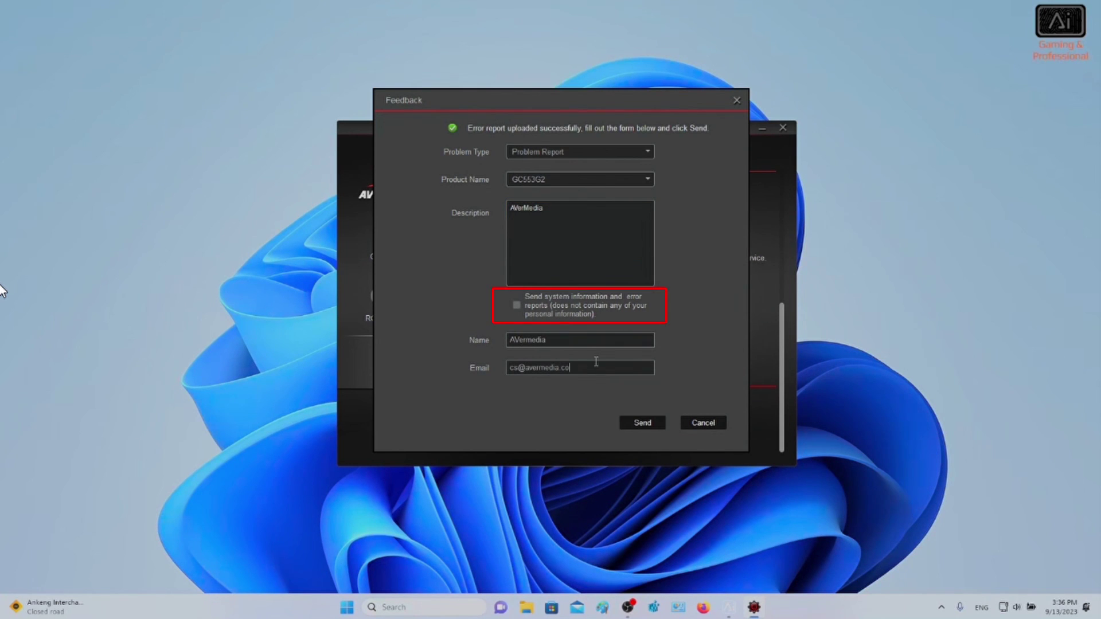
pyautogui.click(641, 423)
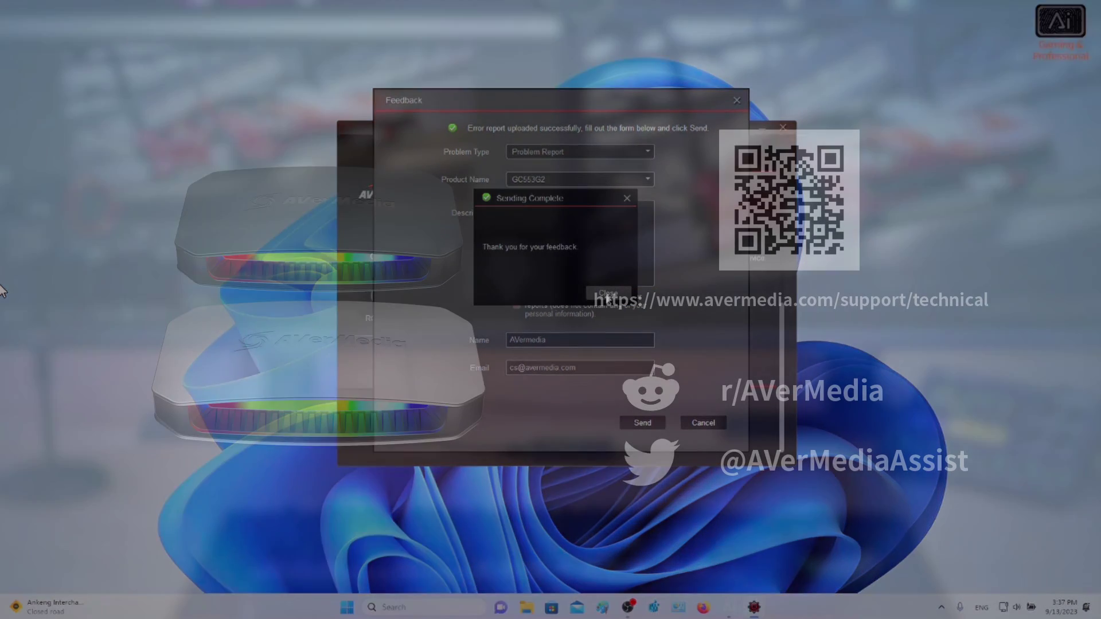